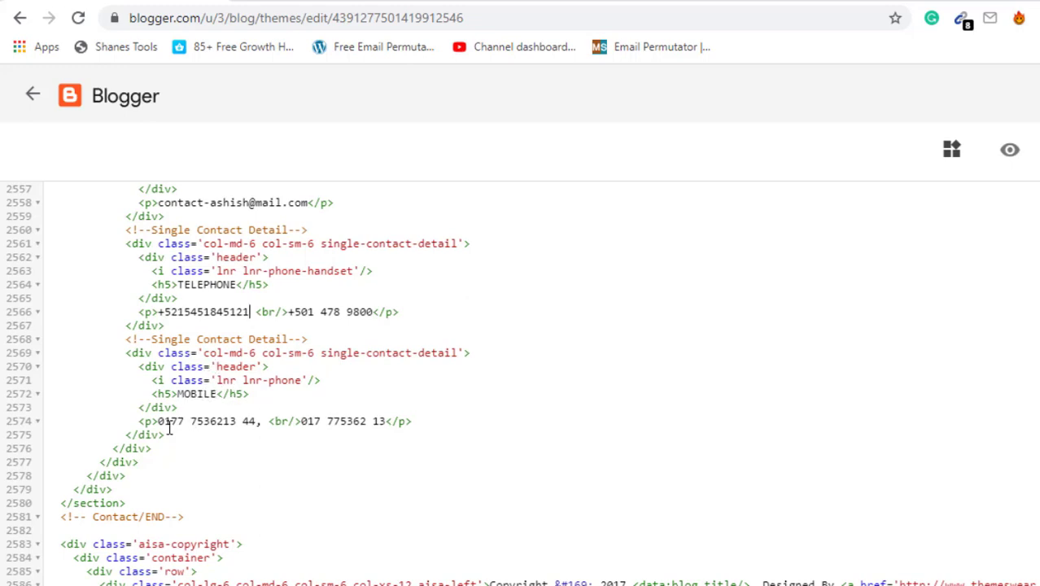
After checking the live blog, replace the first mobile number on line 2574 with the new mobile number
{"action": "key", "text": "ctrl+Tab"}
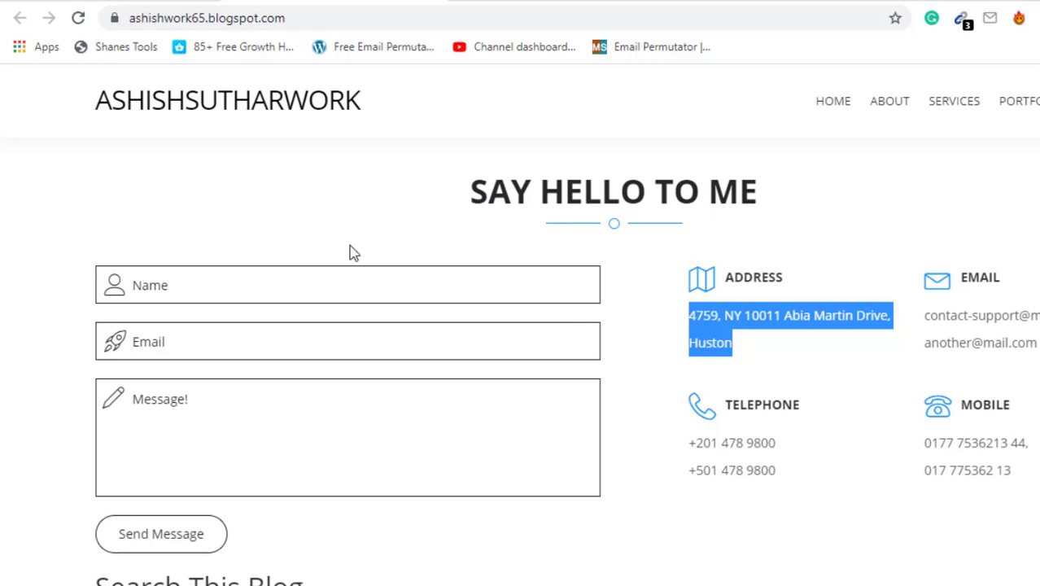
{"action": "key", "text": "ctrl+Tab"}
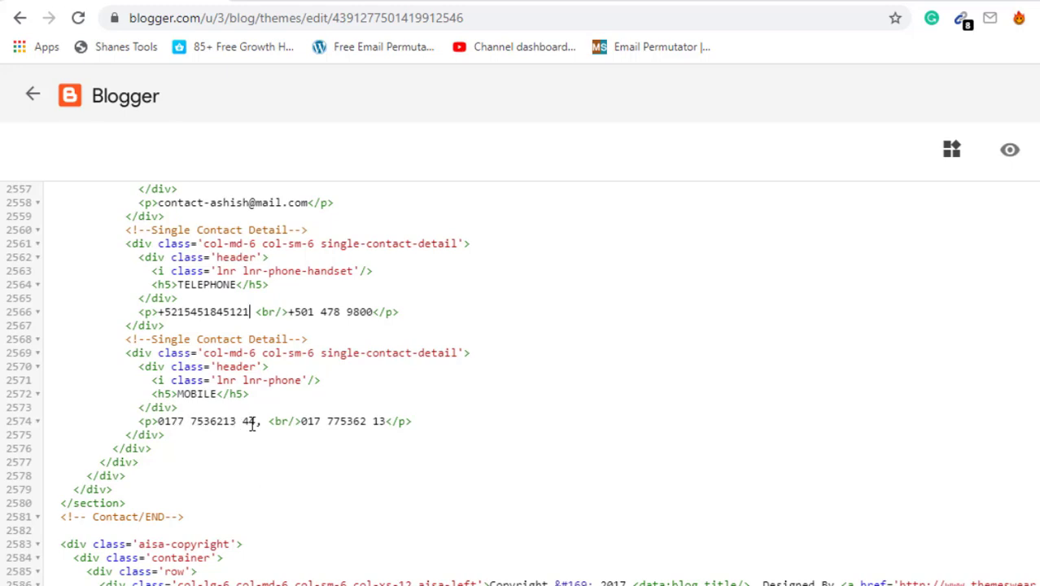
{"action": "left_click_drag", "start_coordinate": [254, 423], "coordinate": [166, 421]}
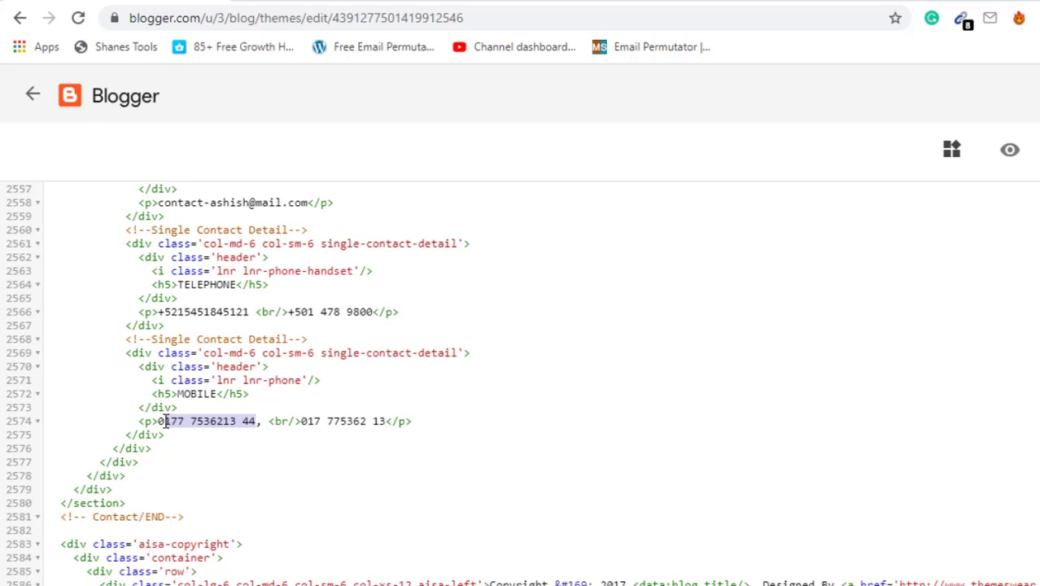
{"action": "type", "text": "fgghgh"}
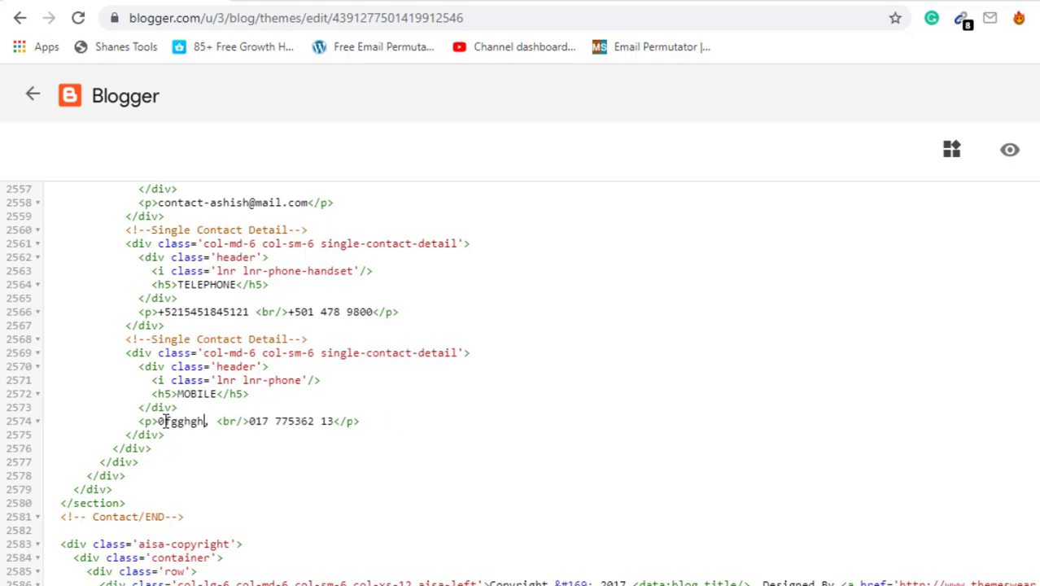
{"action": "key", "text": "BackSpace"}
{"action": "key", "text": "BackSpace"}
{"action": "key", "text": "BackSpace"}
{"action": "key", "text": "BackSpace"}
{"action": "key", "text": "BackSpace"}
{"action": "key", "text": "BackSpace"}
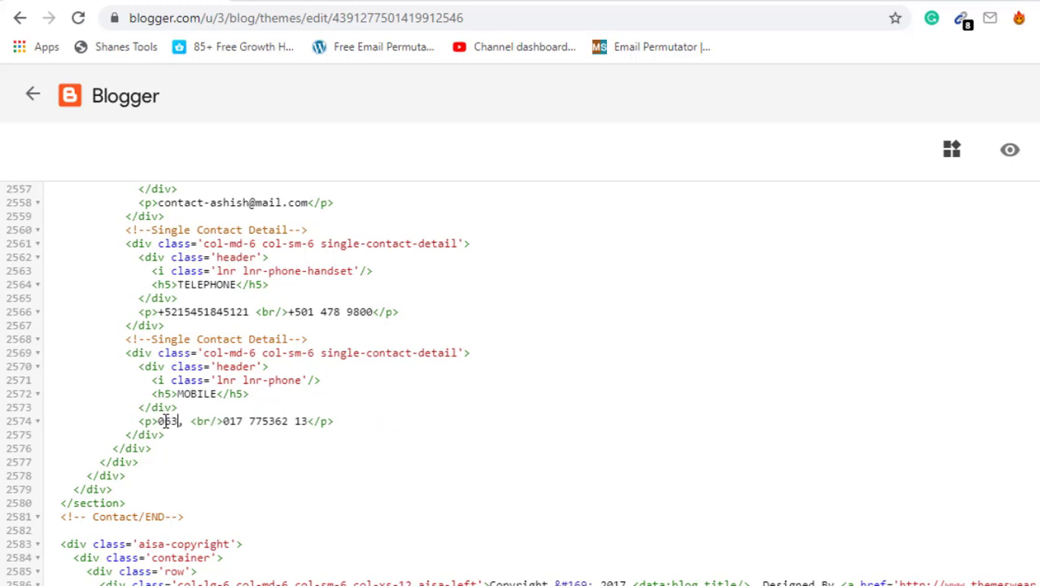
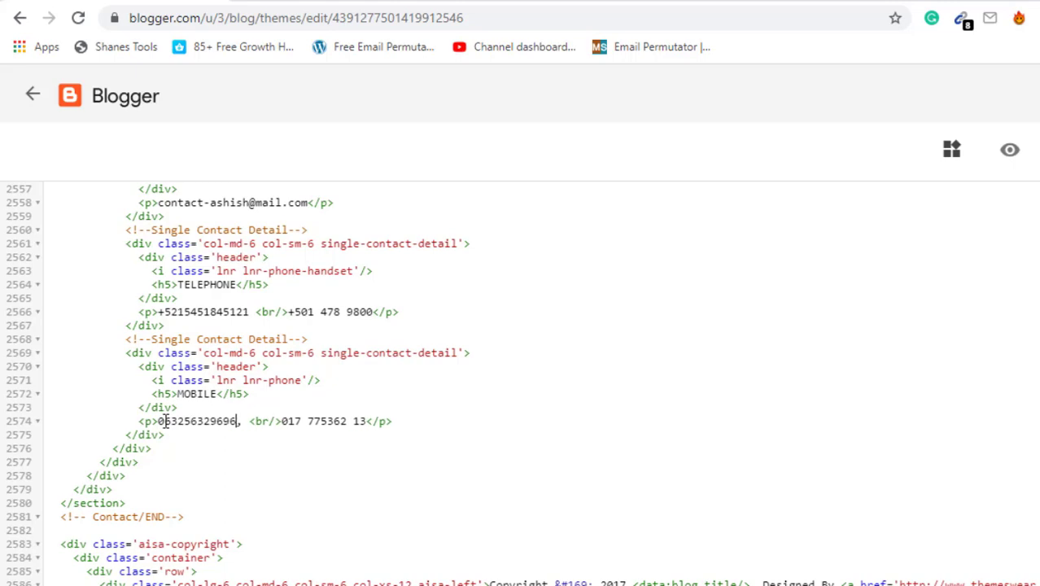
{"action": "scroll", "coordinate": [332, 481], "scroll_direction": "down", "scroll_amount": 2}
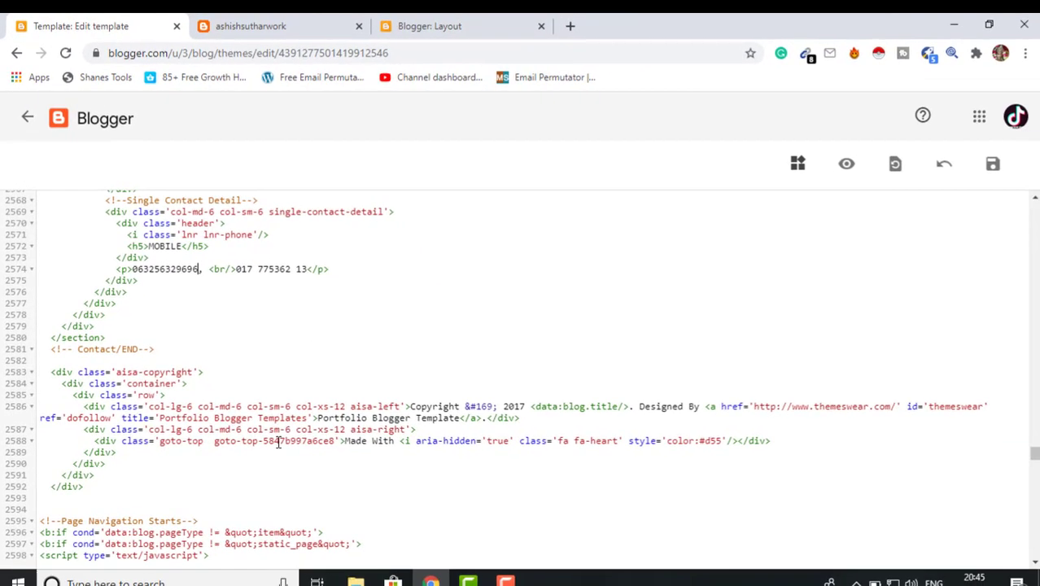
{"action": "scroll", "coordinate": [277, 441], "scroll_direction": "up", "scroll_amount": 1}
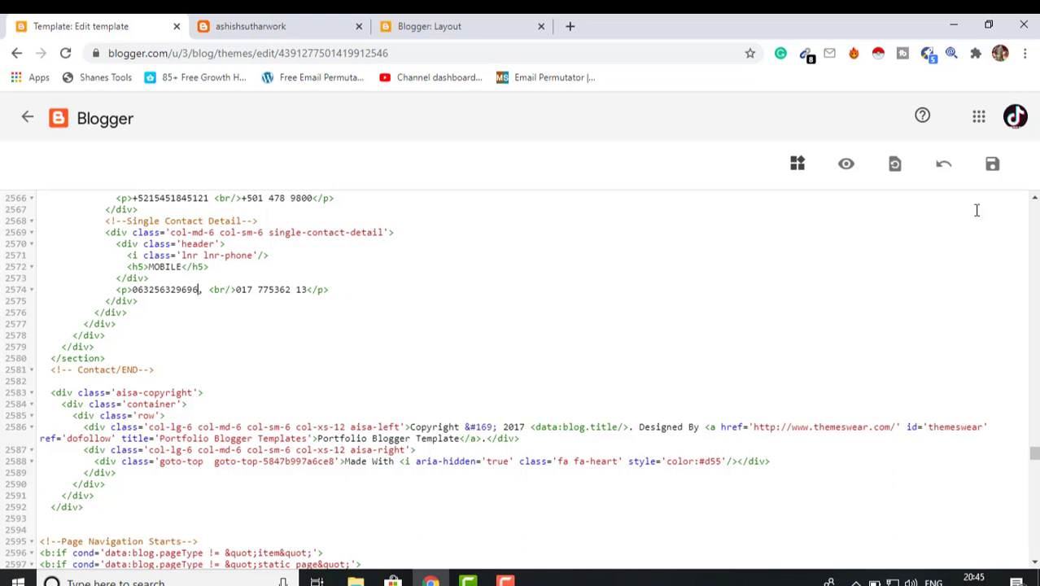
Save the edited theme and reload the live blog
{"action": "left_click", "coordinate": [997, 170]}
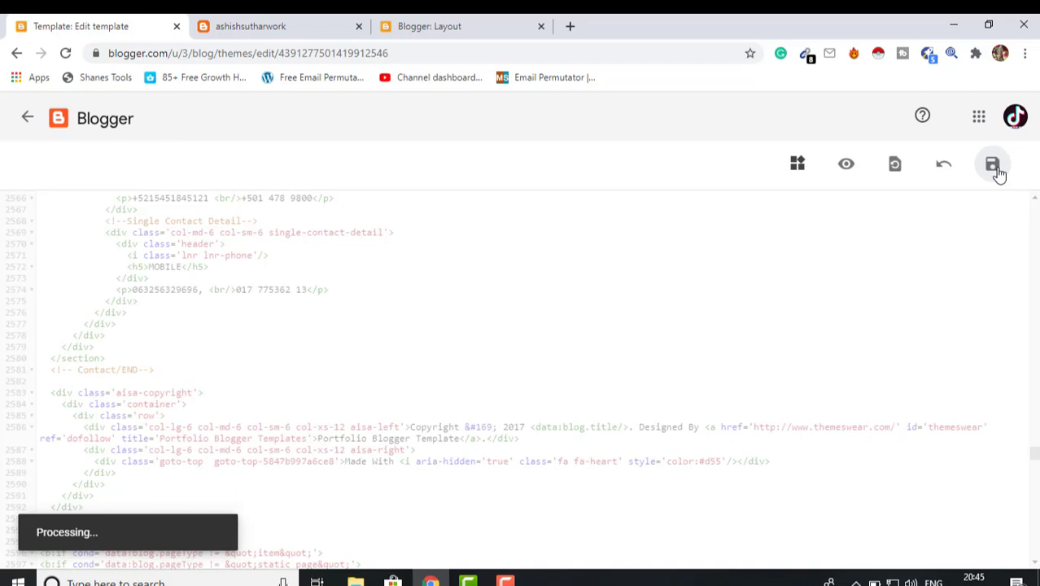
{"action": "left_click", "coordinate": [319, 22]}
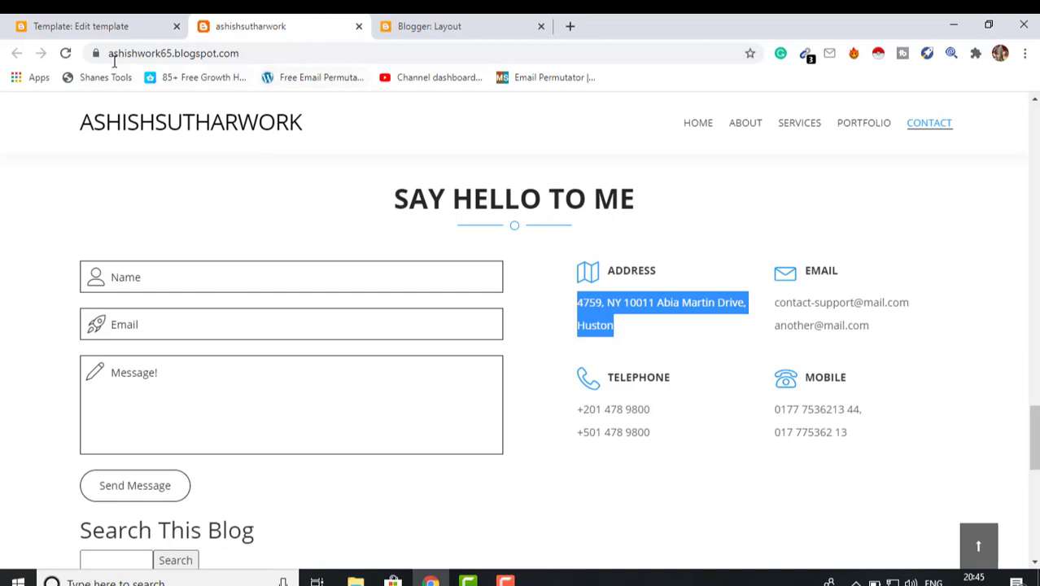
{"action": "left_click", "coordinate": [65, 53]}
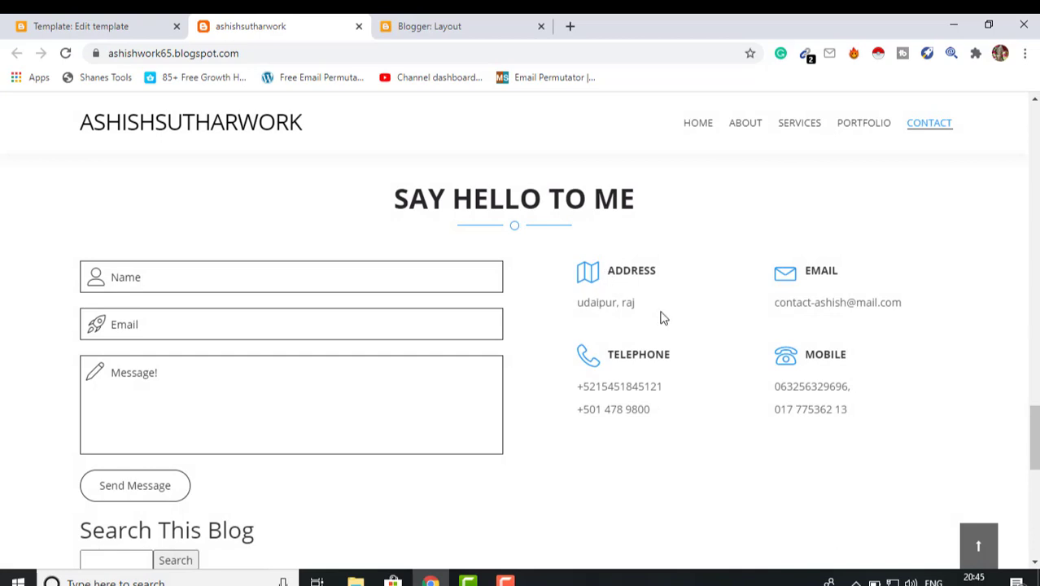
Scroll through the blog's contact section to confirm the updated details
{"action": "scroll", "coordinate": [627, 408], "scroll_direction": "down", "scroll_amount": 1}
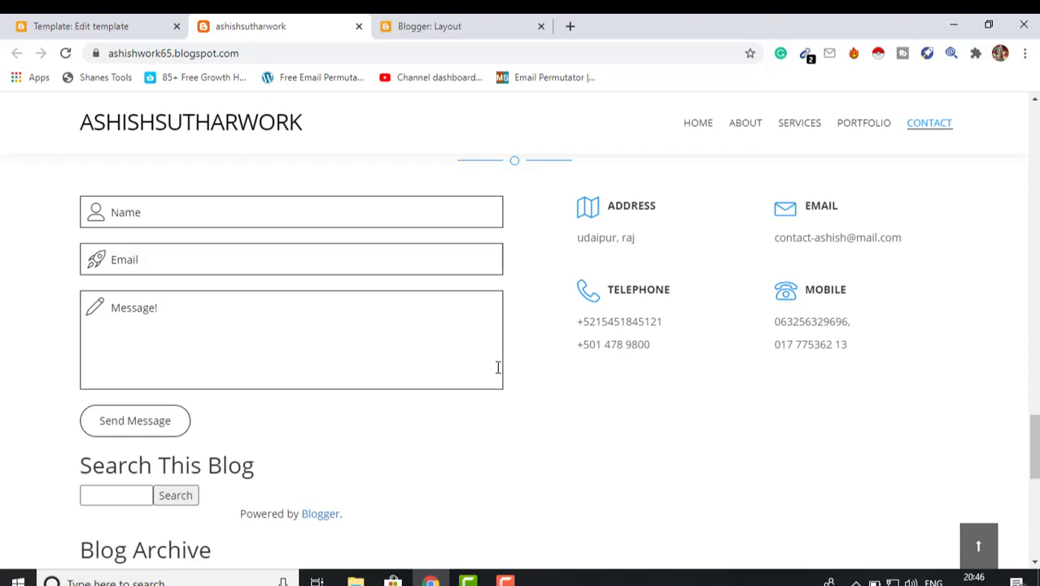
{"action": "scroll", "coordinate": [533, 446], "scroll_direction": "down", "scroll_amount": 1}
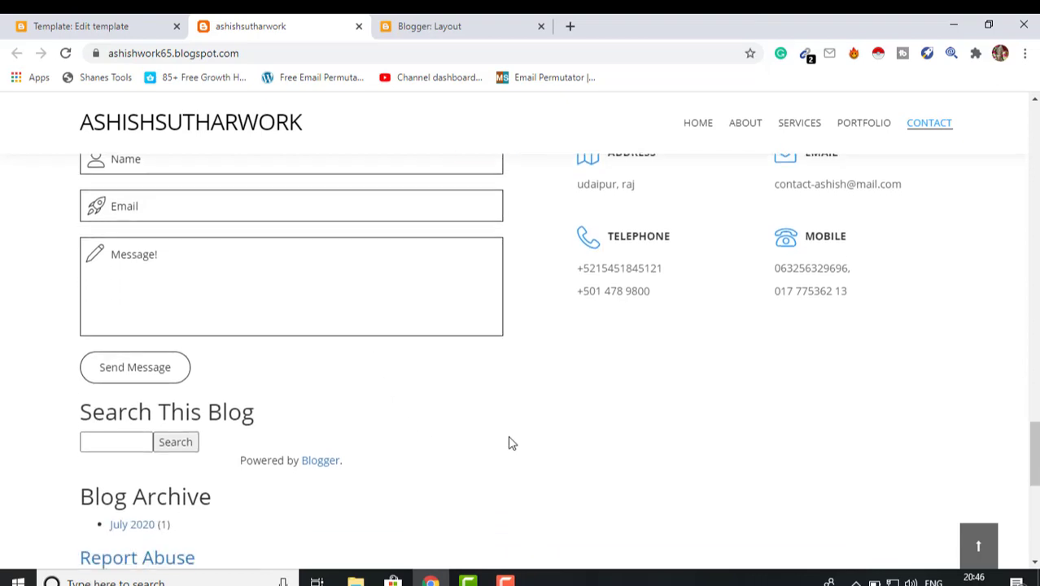
{"action": "scroll", "coordinate": [511, 443], "scroll_direction": "down", "scroll_amount": 1}
{"action": "scroll", "coordinate": [511, 443], "scroll_direction": "down", "scroll_amount": 3}
{"action": "scroll", "coordinate": [511, 442], "scroll_direction": "up", "scroll_amount": 1}
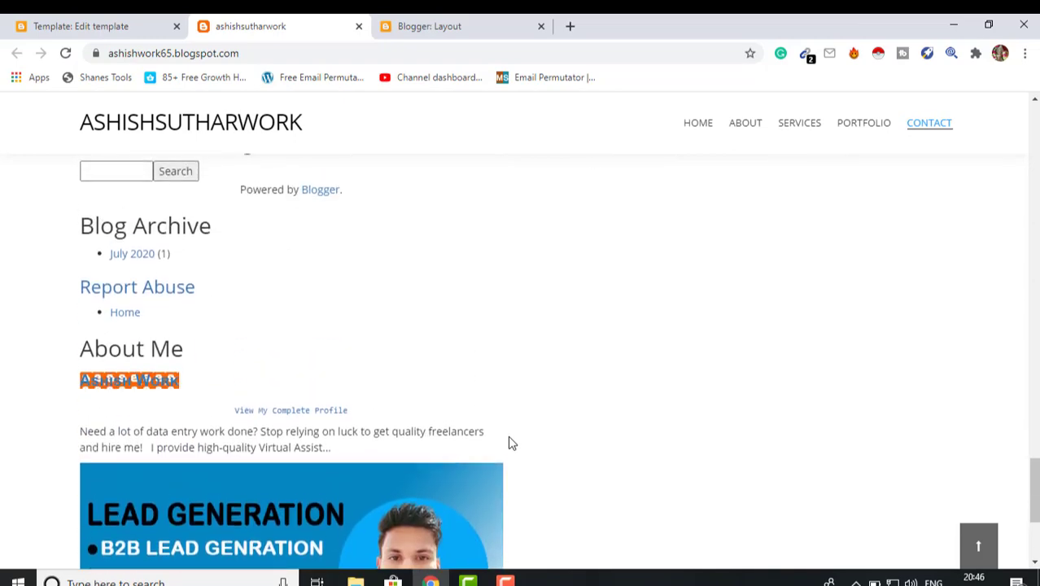
{"action": "scroll", "coordinate": [511, 443], "scroll_direction": "down", "scroll_amount": 3}
{"action": "scroll", "coordinate": [510, 442], "scroll_direction": "up", "scroll_amount": 5}
{"action": "scroll", "coordinate": [511, 443], "scroll_direction": "up", "scroll_amount": 4}
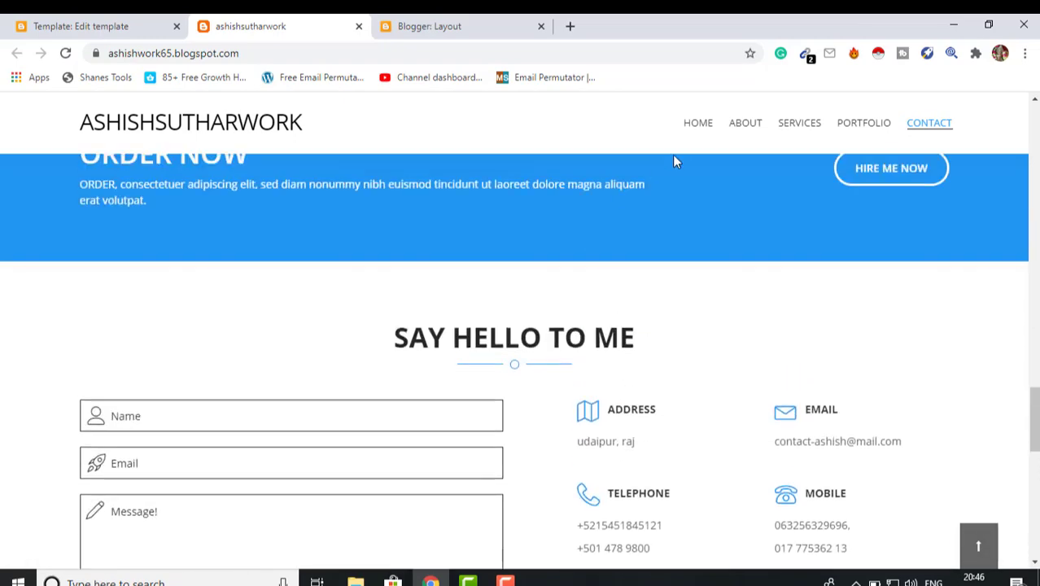
Close the Template: Edit template tab and switch to the Blogger Layout page
{"action": "left_click", "coordinate": [114, 26]}
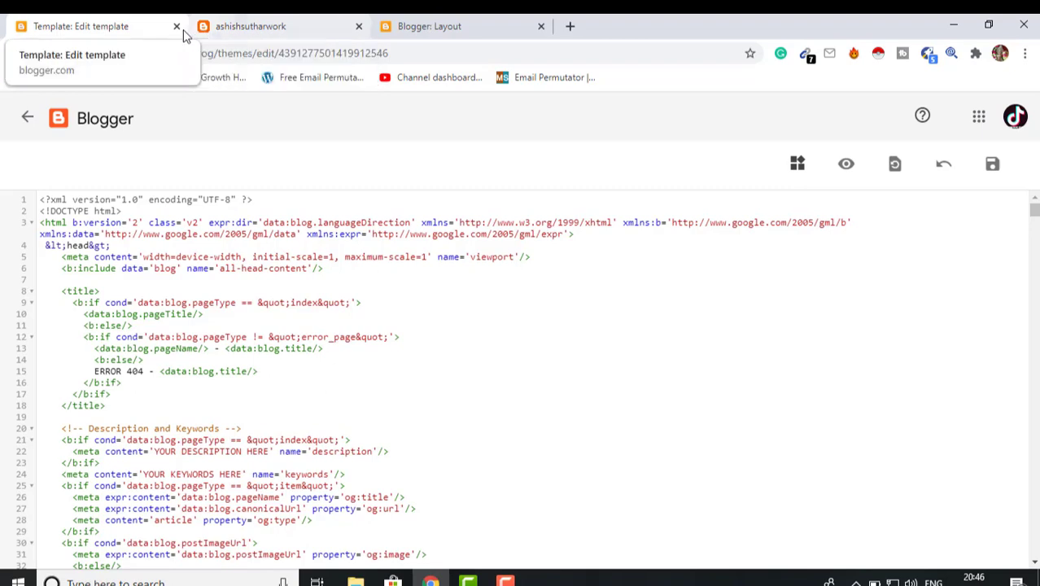
{"action": "left_click", "coordinate": [177, 27]}
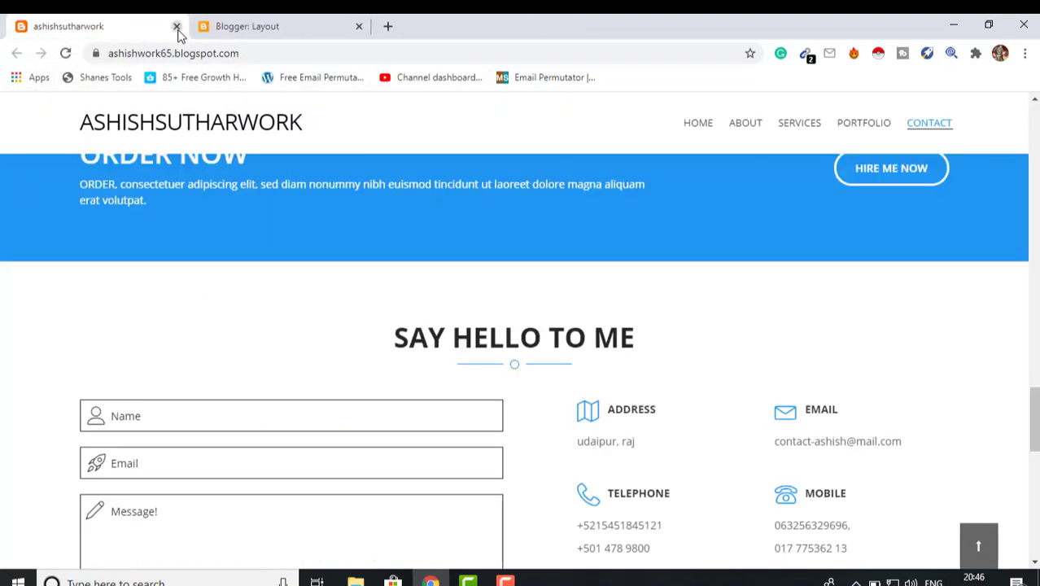
{"action": "left_click", "coordinate": [244, 25]}
{"action": "scroll", "coordinate": [155, 309], "scroll_direction": "down", "scroll_amount": 1}
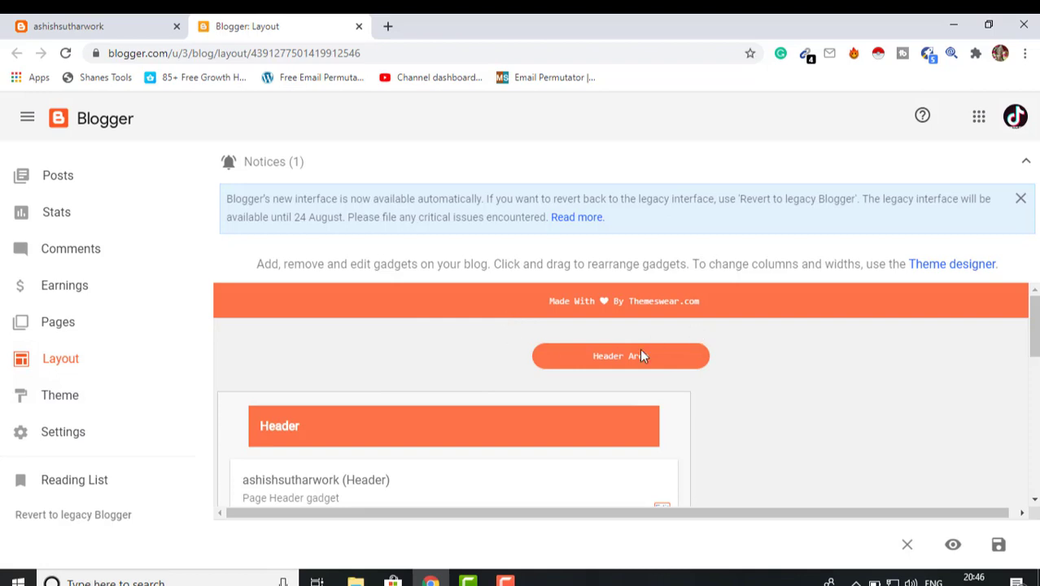
Dismiss the Notices banner and choose Revert to legacy Blogger from the sidebar
{"action": "scroll", "coordinate": [731, 384], "scroll_direction": "down", "scroll_amount": 2}
{"action": "scroll", "coordinate": [732, 386], "scroll_direction": "up", "scroll_amount": 2}
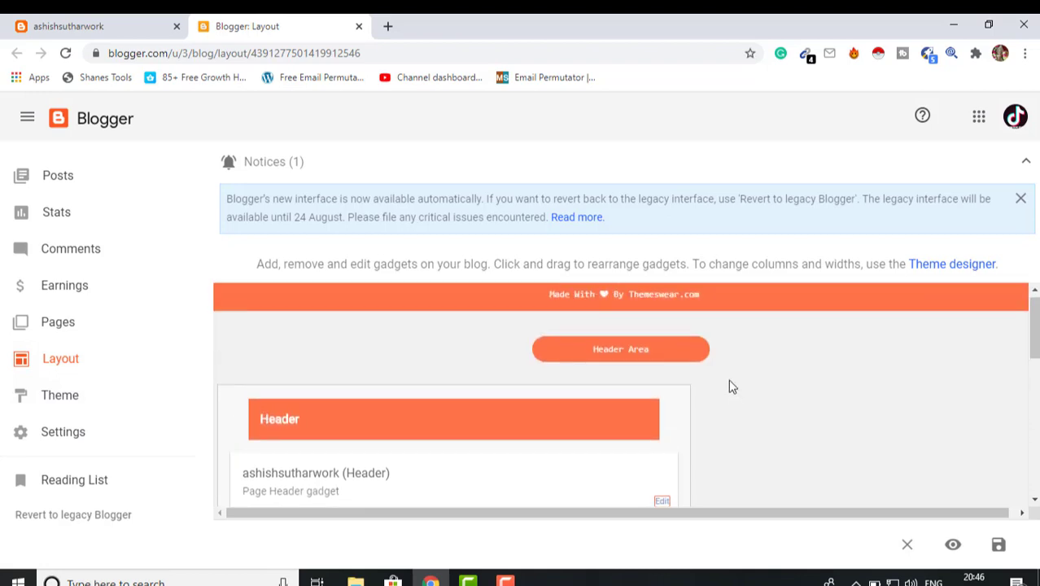
{"action": "scroll", "coordinate": [732, 386], "scroll_direction": "down", "scroll_amount": 6}
{"action": "scroll", "coordinate": [731, 389], "scroll_direction": "up", "scroll_amount": 7}
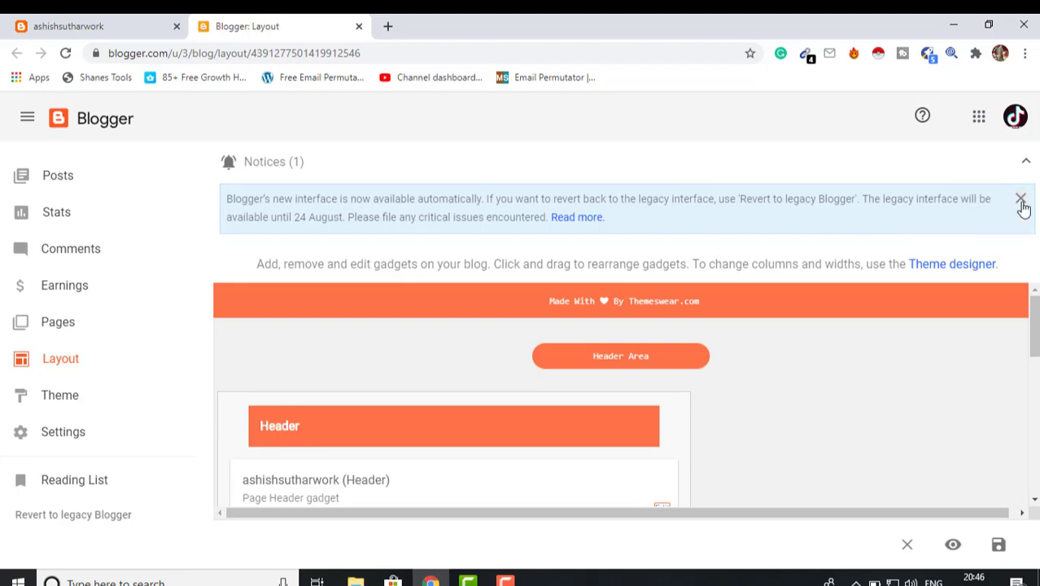
{"action": "left_click", "coordinate": [1020, 199]}
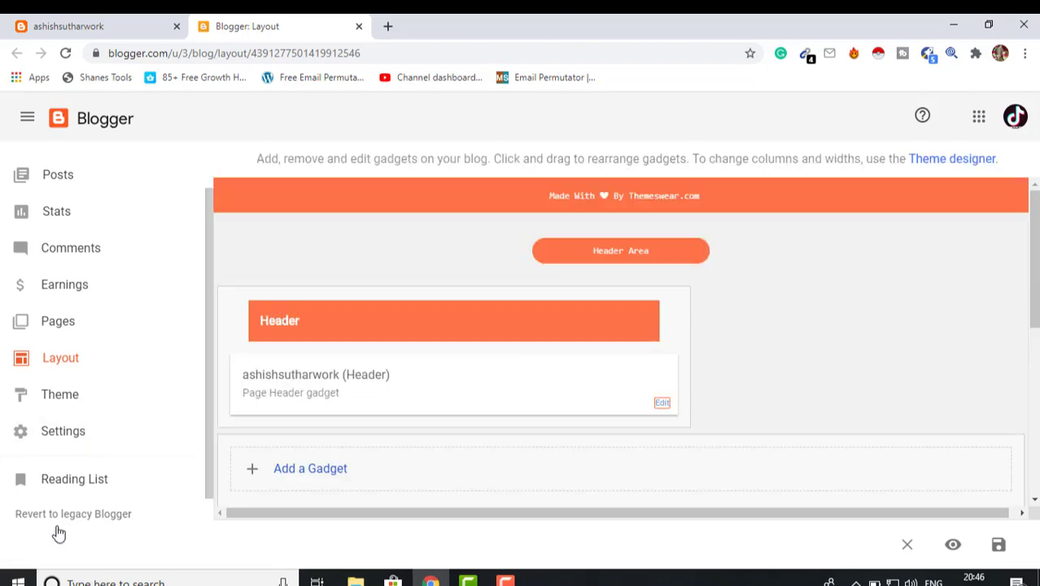
{"action": "scroll", "coordinate": [57, 531], "scroll_direction": "down", "scroll_amount": 2}
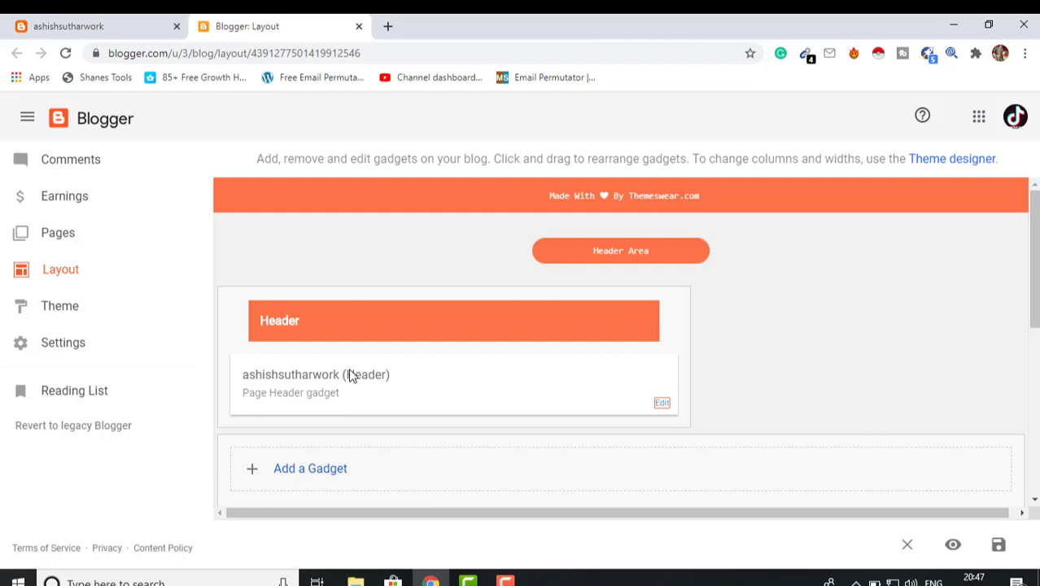
{"action": "left_click", "coordinate": [75, 431]}
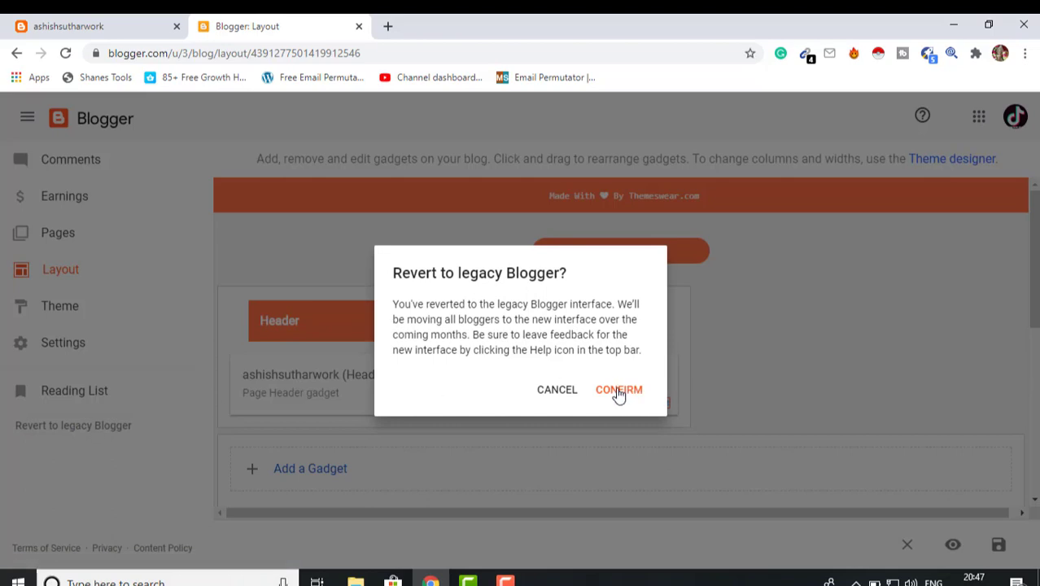
Confirm the revert to legacy Blogger and edit the Favicon gadget in Layout
{"action": "left_click", "coordinate": [618, 390]}
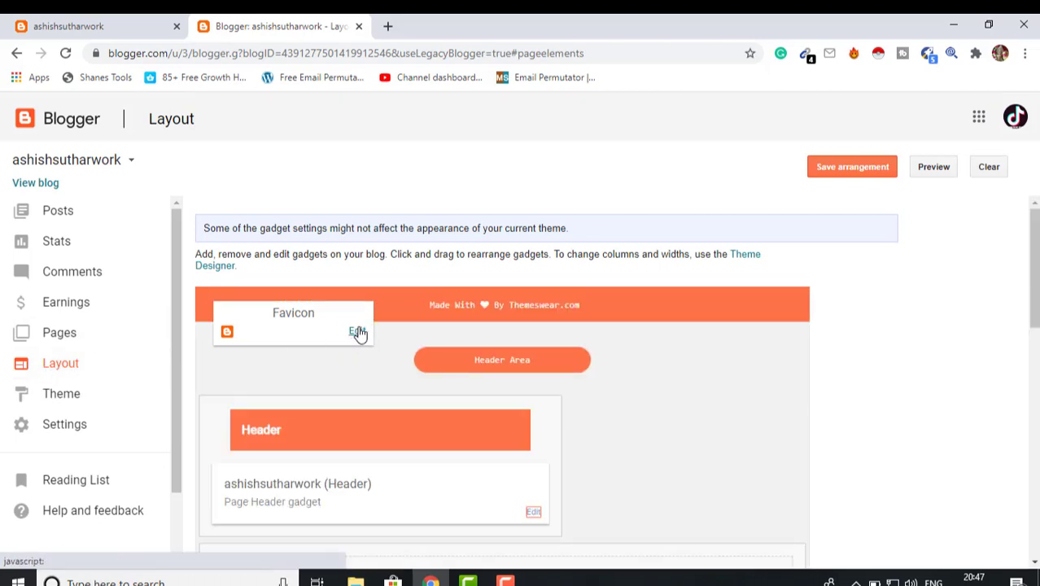
{"action": "left_click", "coordinate": [359, 334]}
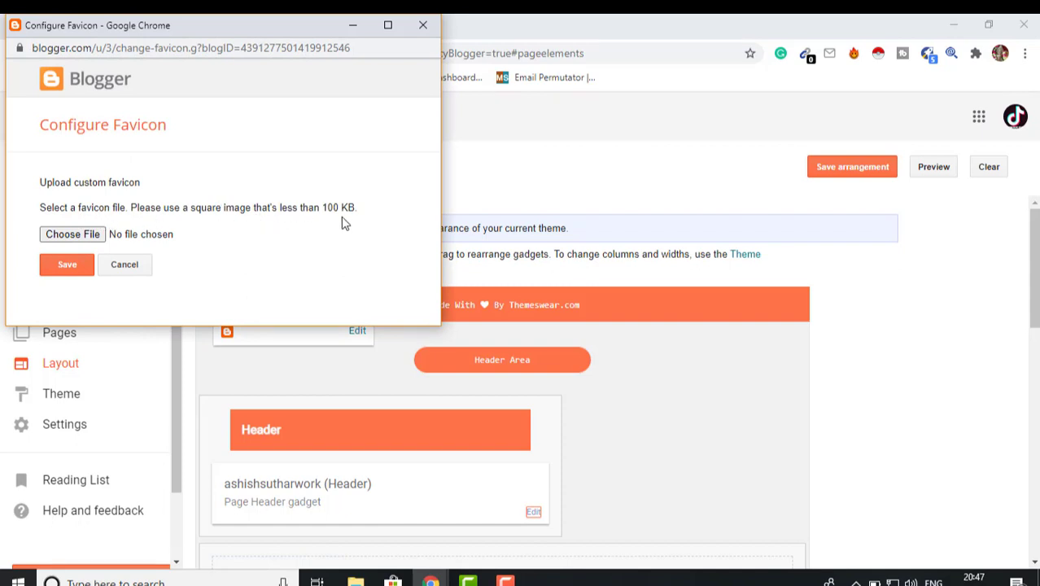
Pick m.png as the custom favicon file and save it
{"action": "left_click", "coordinate": [59, 239]}
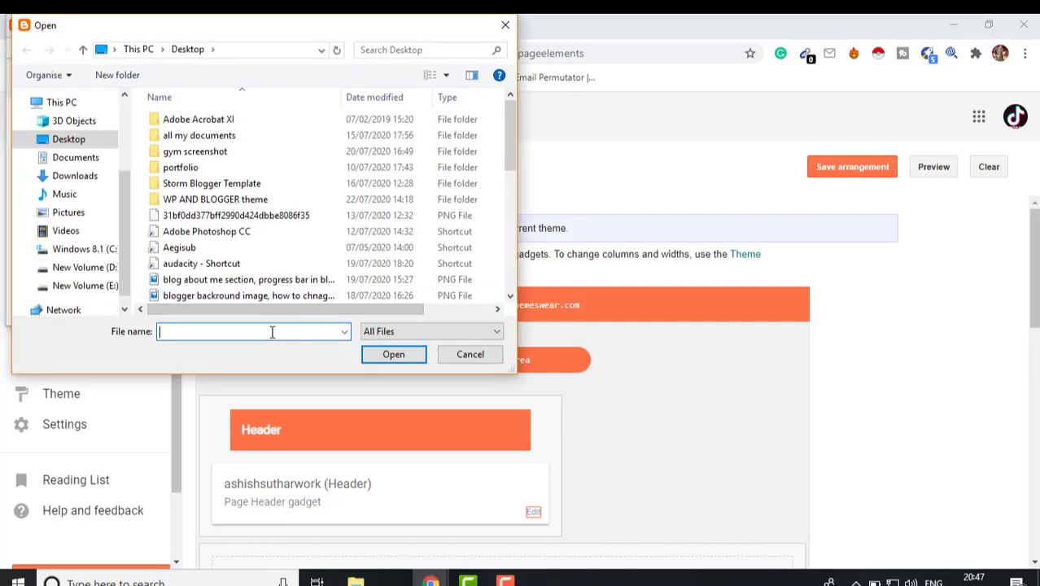
{"action": "type", "text": "m"}
{"action": "key", "text": "Return"}
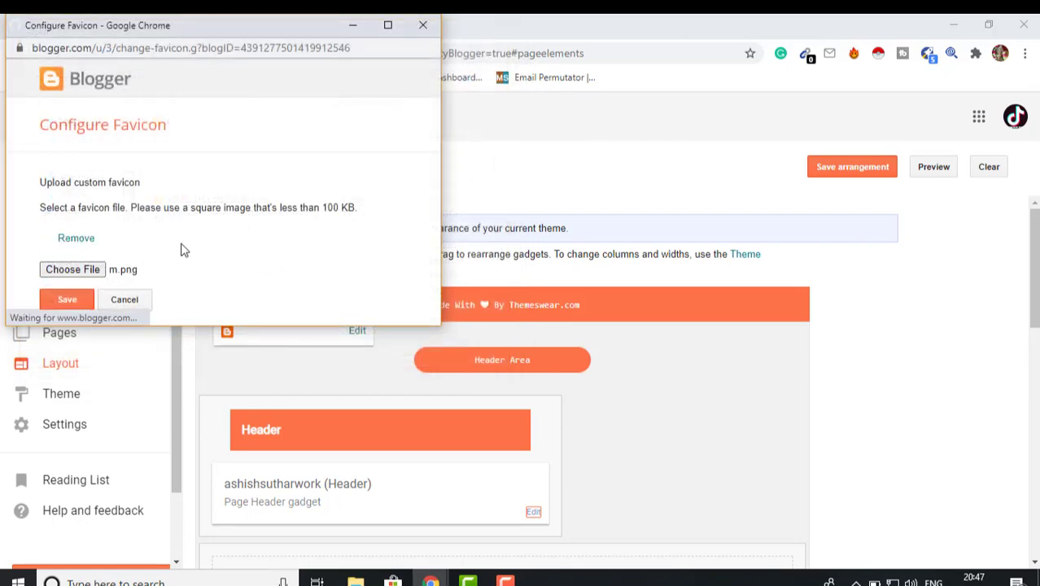
{"action": "left_click", "coordinate": [68, 300]}
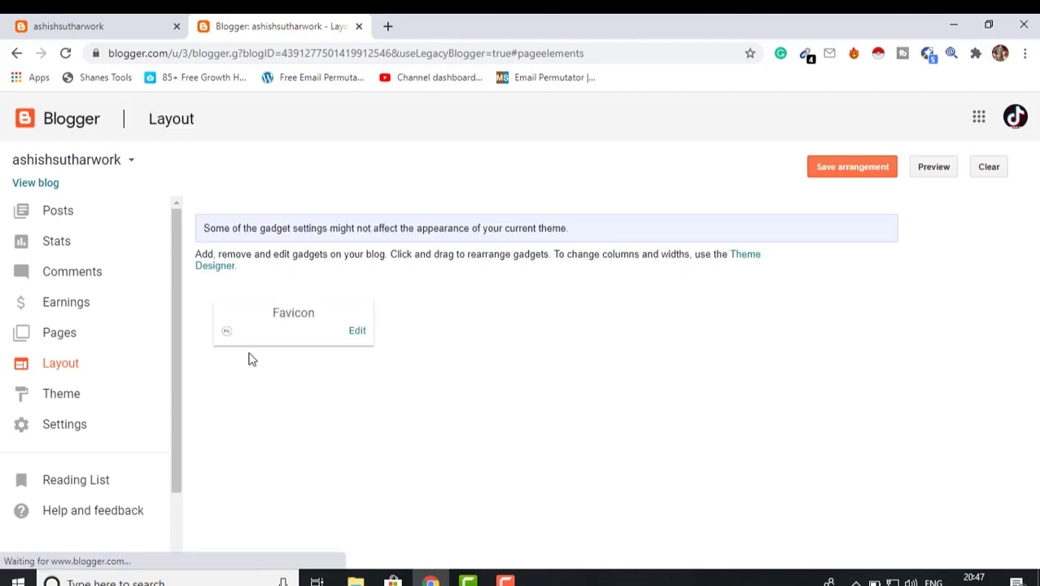
Reload the live blog to show the m.png favicon, move its tab second, and return to Layout
{"action": "left_click", "coordinate": [104, 25]}
{"action": "left_click", "coordinate": [66, 56]}
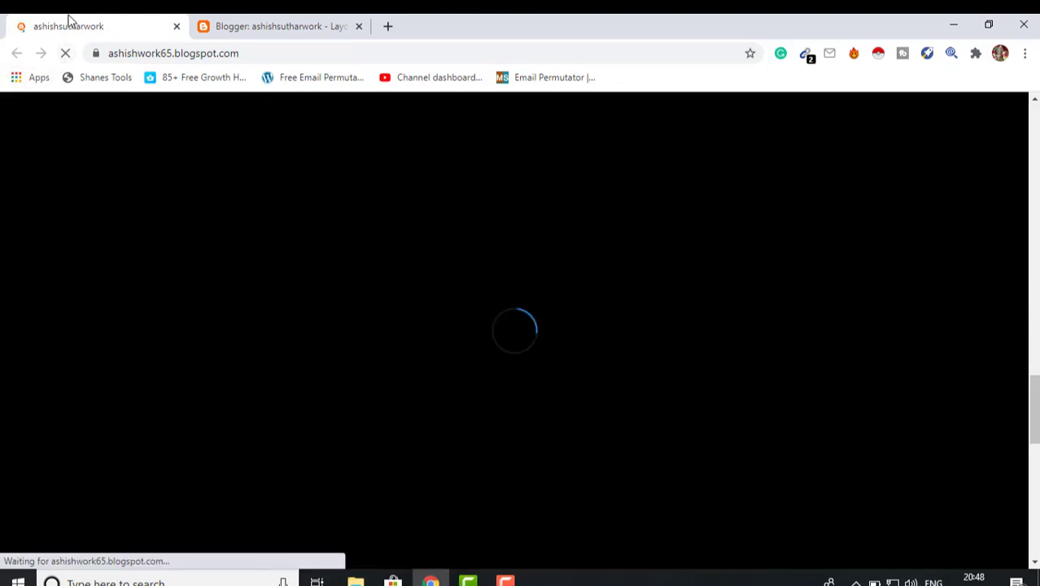
{"action": "left_click_drag", "start_coordinate": [70, 20], "coordinate": [367, 19]}
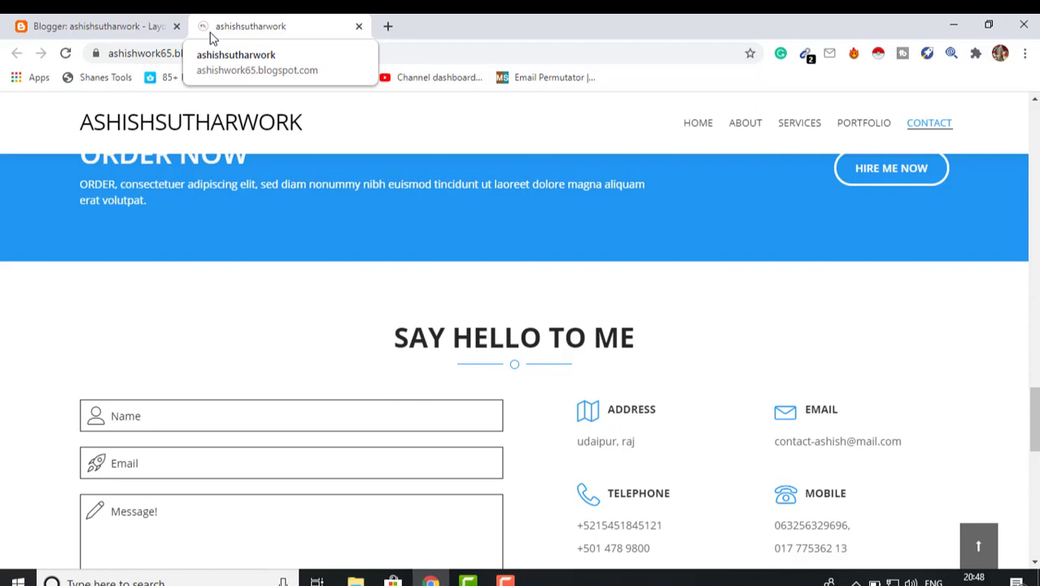
{"action": "left_click", "coordinate": [49, 25]}
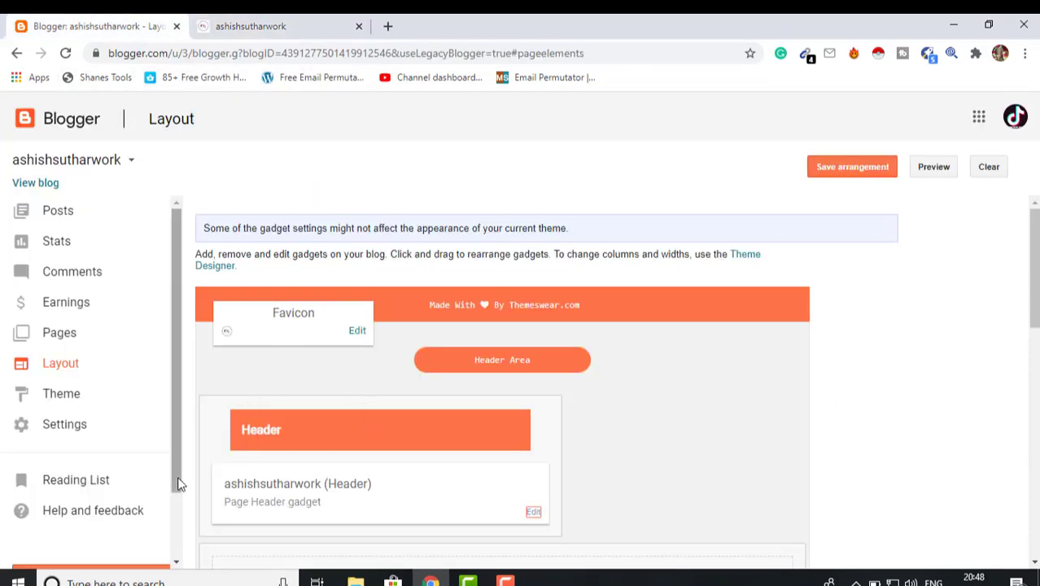
Choose 'Try the new Blogger!' in the sidebar and continue through the introduction dialog
{"action": "scroll", "coordinate": [179, 484], "scroll_direction": "down", "scroll_amount": 2}
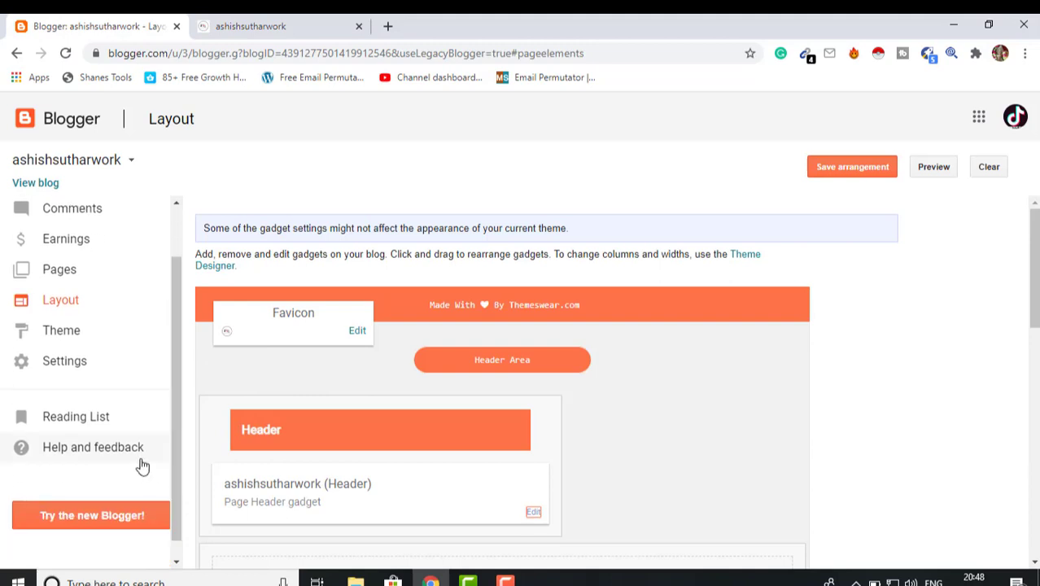
{"action": "scroll", "coordinate": [142, 466], "scroll_direction": "down", "scroll_amount": 1}
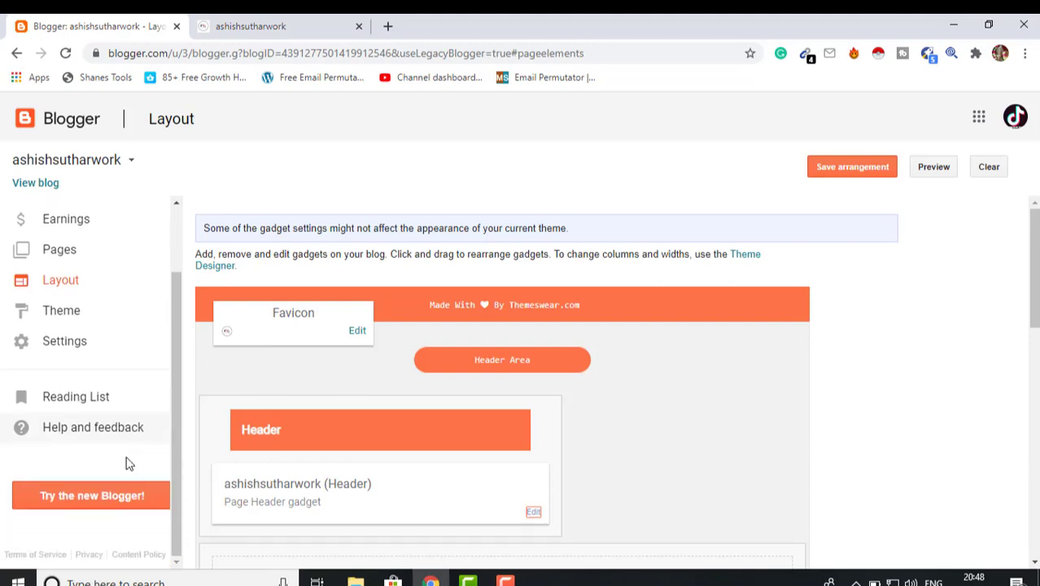
{"action": "left_click", "coordinate": [90, 499]}
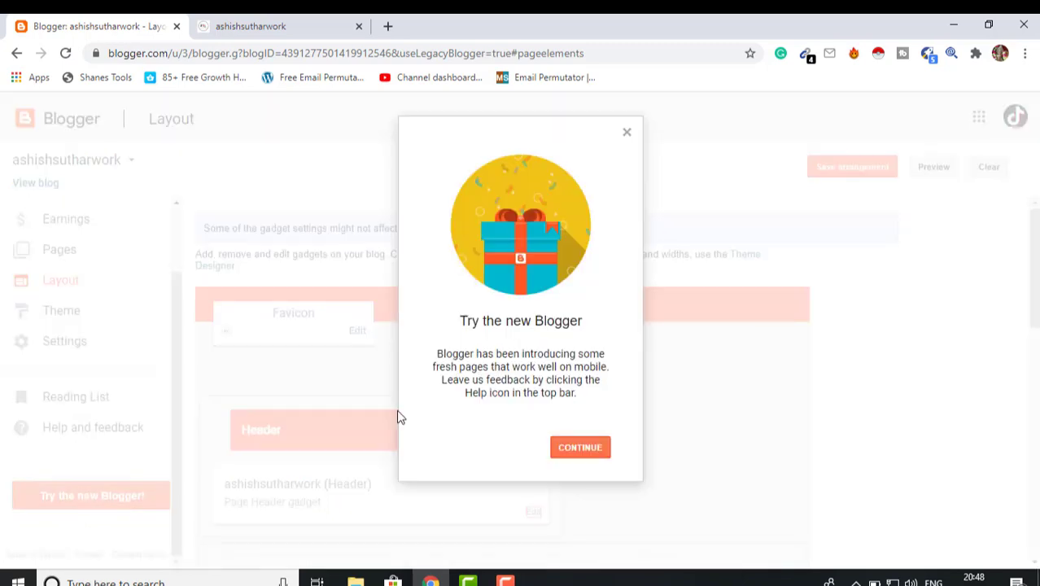
{"action": "left_click", "coordinate": [575, 455]}
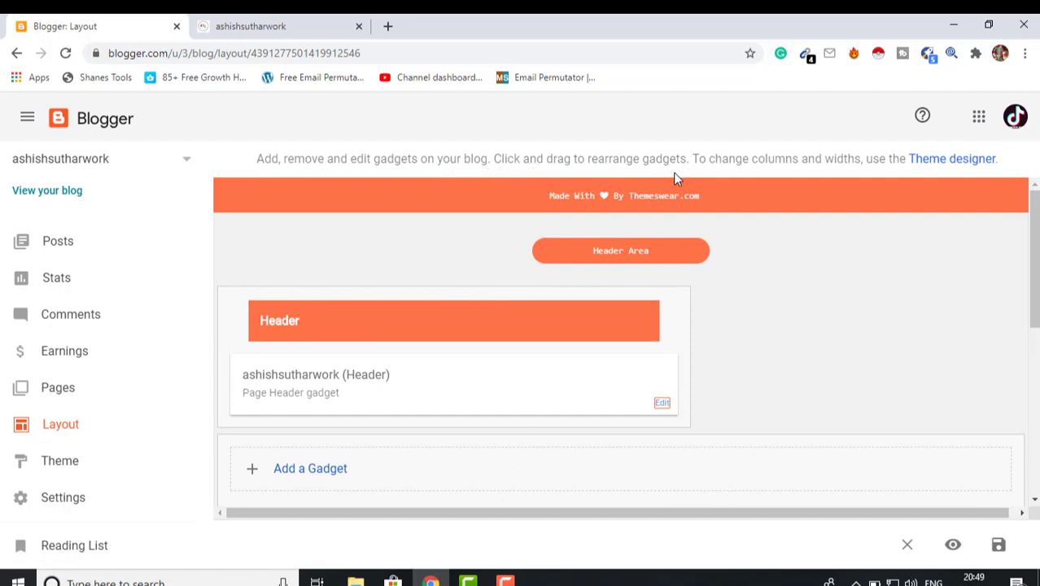
Browse the Sidebar's Add a Gadget list, then close it without adding anything
{"action": "scroll", "coordinate": [780, 471], "scroll_direction": "down", "scroll_amount": 6}
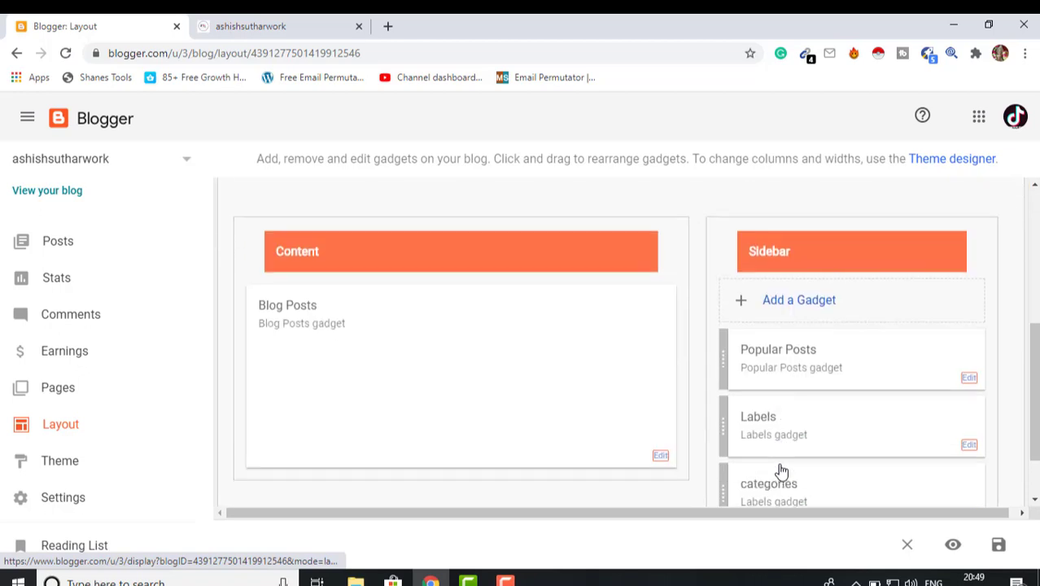
{"action": "scroll", "coordinate": [810, 459], "scroll_direction": "up", "scroll_amount": 1}
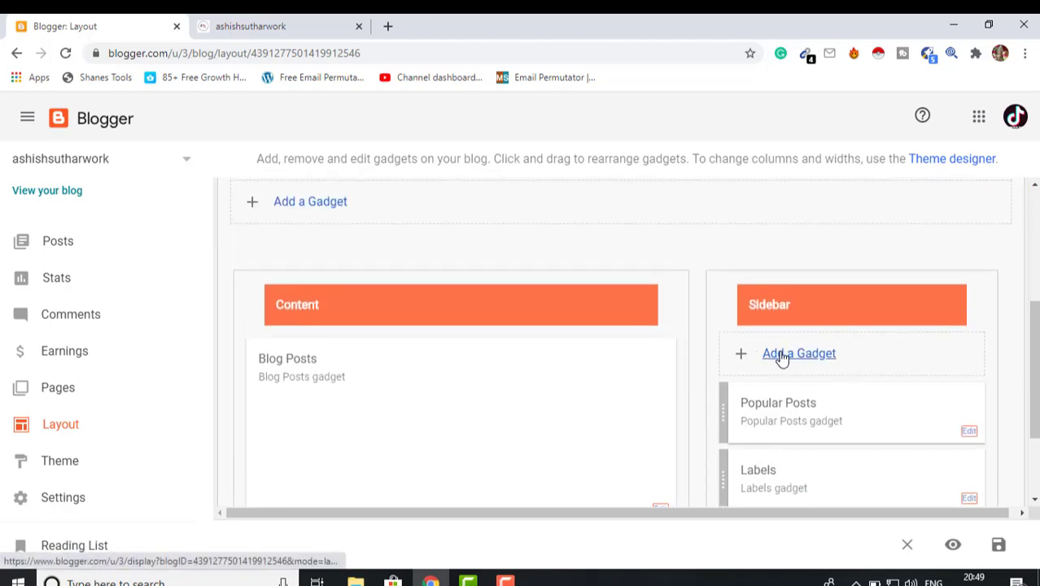
{"action": "left_click", "coordinate": [781, 356]}
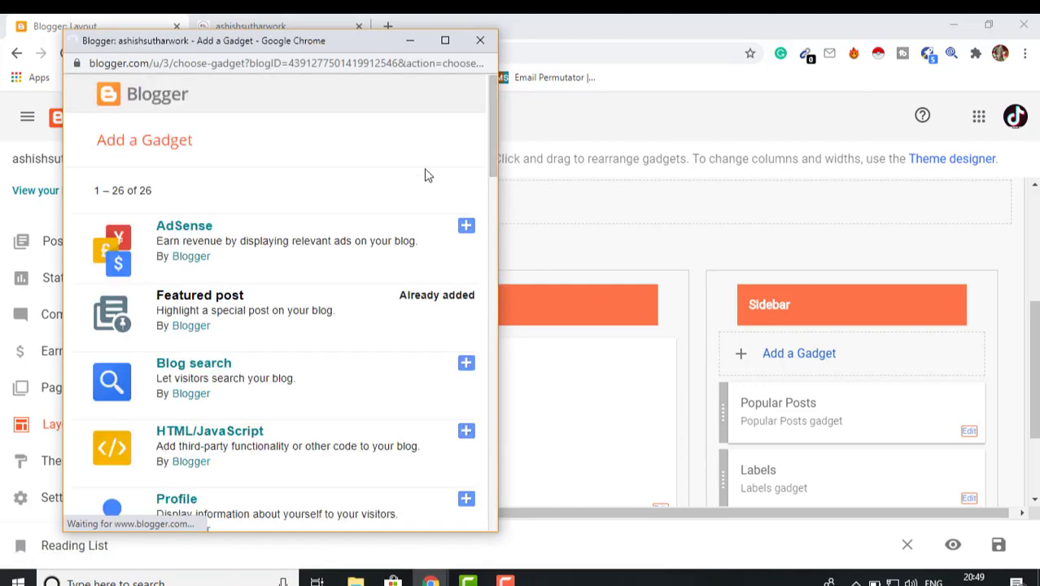
{"action": "scroll", "coordinate": [493, 139], "scroll_direction": "down", "scroll_amount": 1}
{"action": "left_click_drag", "start_coordinate": [494, 145], "coordinate": [508, 517]}
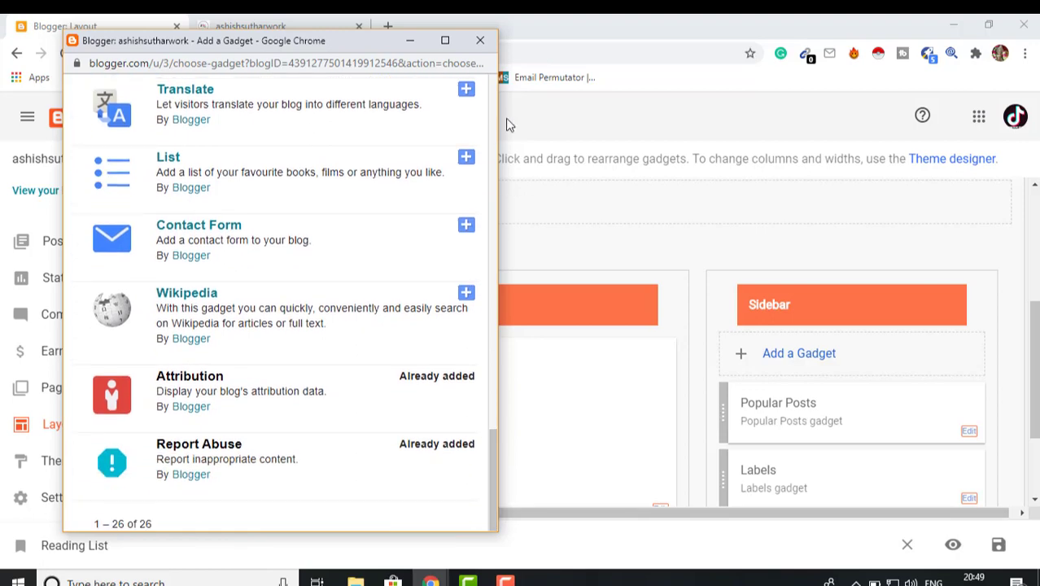
{"action": "left_click", "coordinate": [482, 40]}
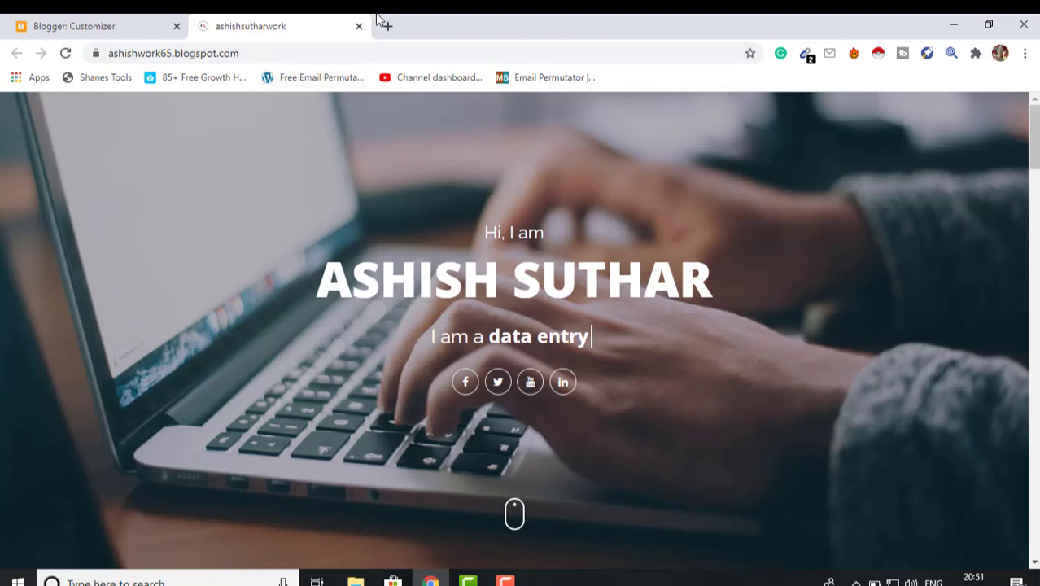
Open a new tab, then scroll through the live blog's About, Services, Portfolio and contact sections
{"action": "left_click", "coordinate": [388, 27]}
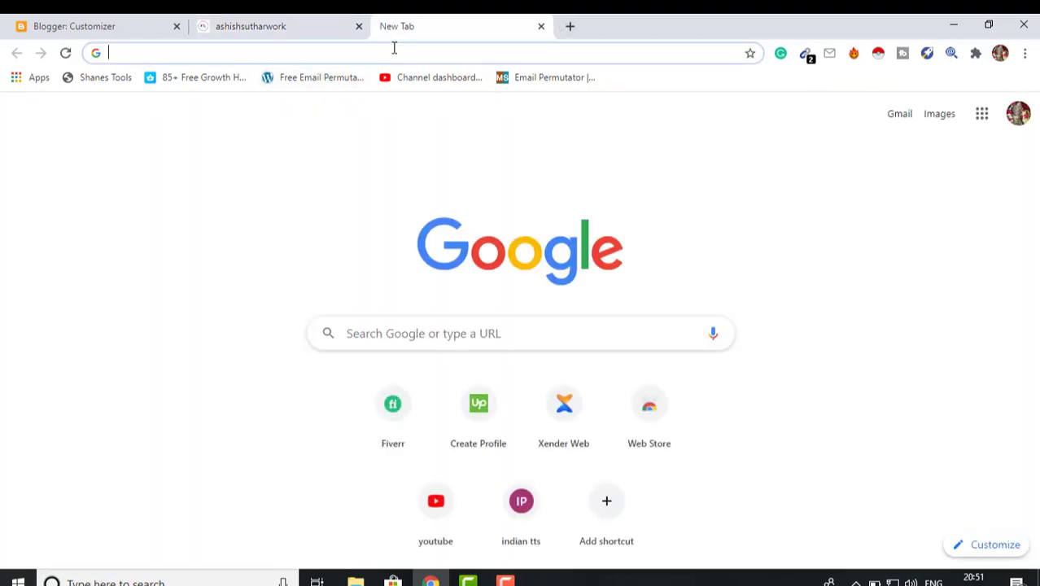
{"action": "type", "text": "sab"}
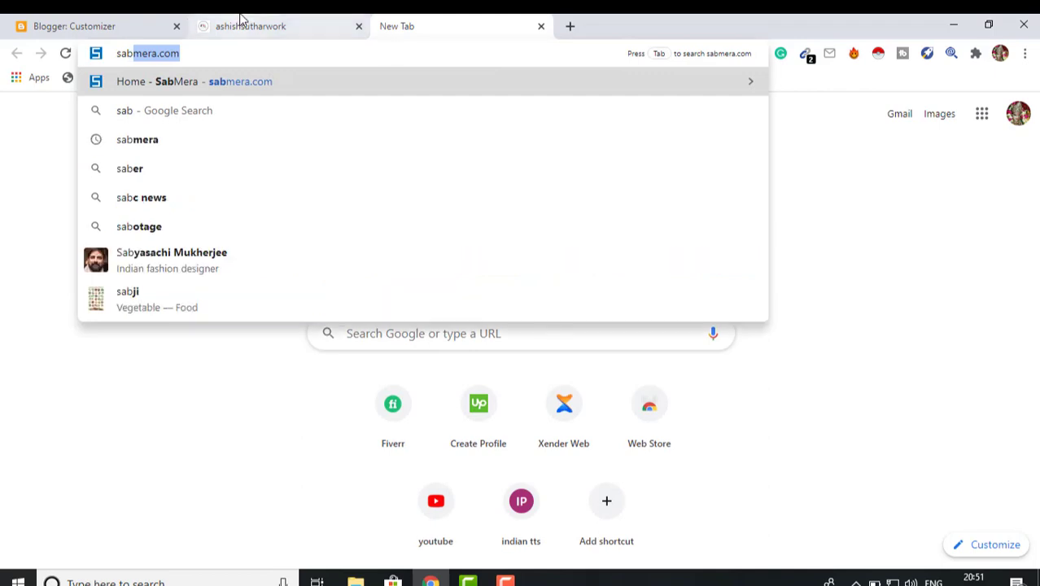
{"action": "left_click", "coordinate": [242, 27]}
{"action": "scroll", "coordinate": [543, 311], "scroll_direction": "down", "scroll_amount": 5}
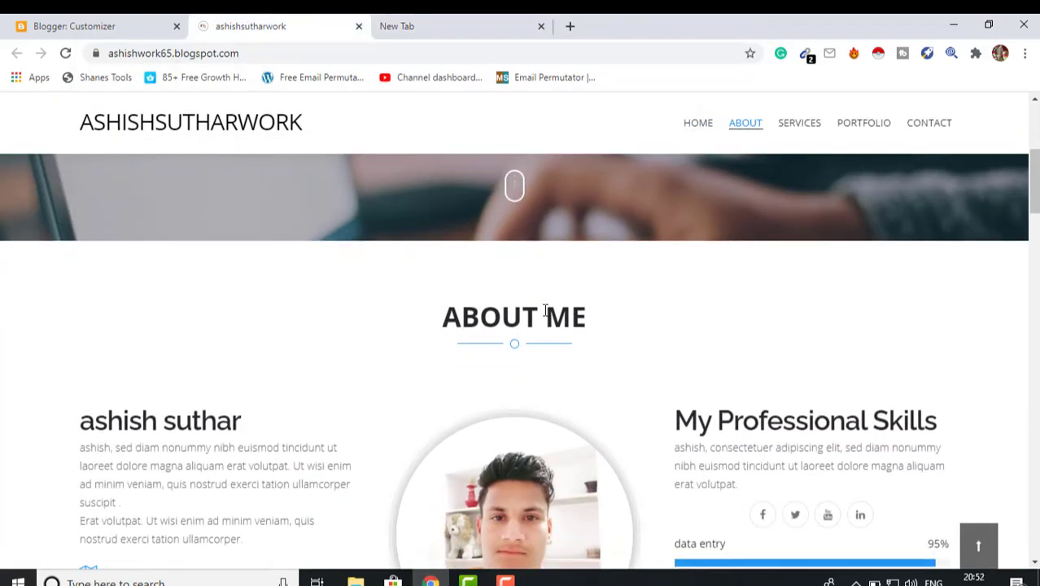
{"action": "scroll", "coordinate": [483, 398], "scroll_direction": "down", "scroll_amount": 3}
{"action": "scroll", "coordinate": [481, 397], "scroll_direction": "up", "scroll_amount": 8}
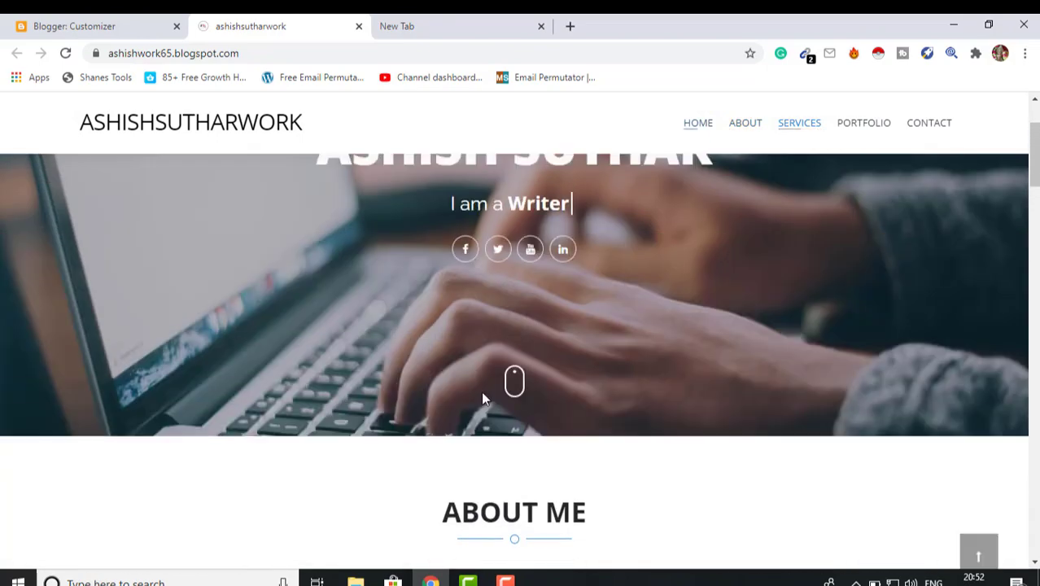
{"action": "scroll", "coordinate": [487, 406], "scroll_direction": "down", "scroll_amount": 5}
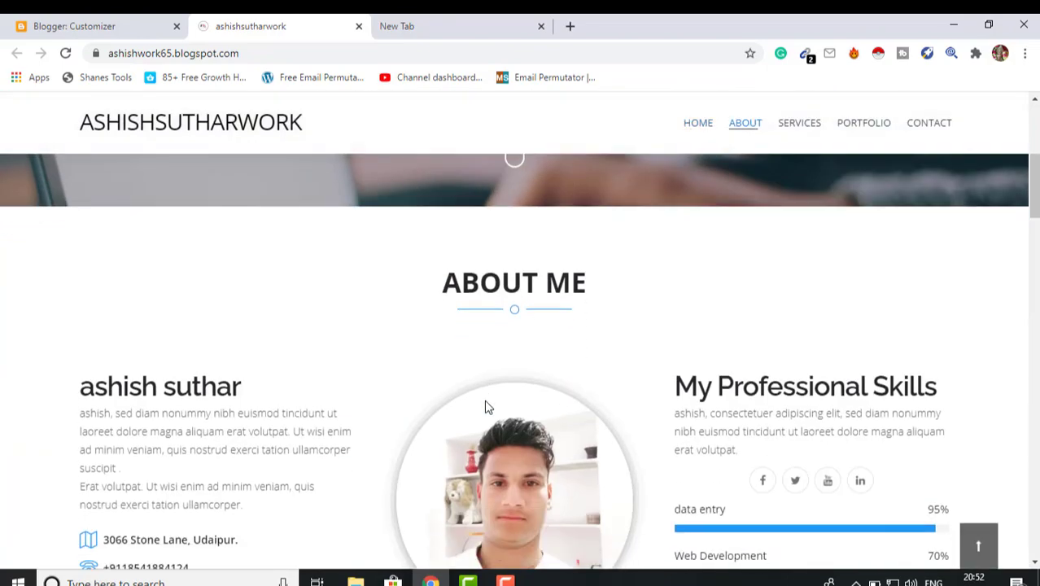
{"action": "scroll", "coordinate": [487, 406], "scroll_direction": "down", "scroll_amount": 3}
{"action": "scroll", "coordinate": [485, 407], "scroll_direction": "down", "scroll_amount": 3}
{"action": "scroll", "coordinate": [484, 399], "scroll_direction": "up", "scroll_amount": 10}
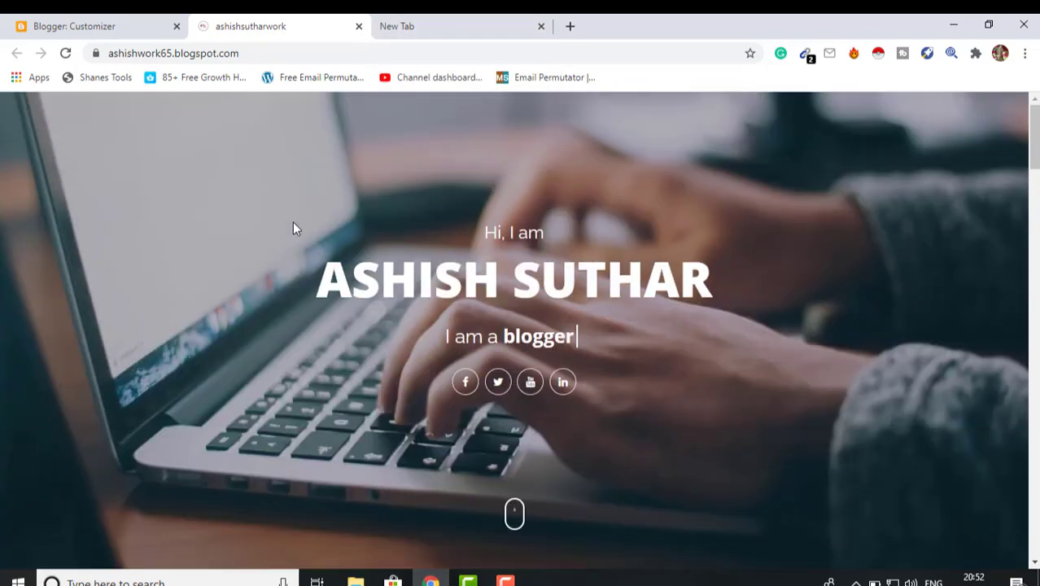
{"action": "scroll", "coordinate": [293, 265], "scroll_direction": "down", "scroll_amount": 15}
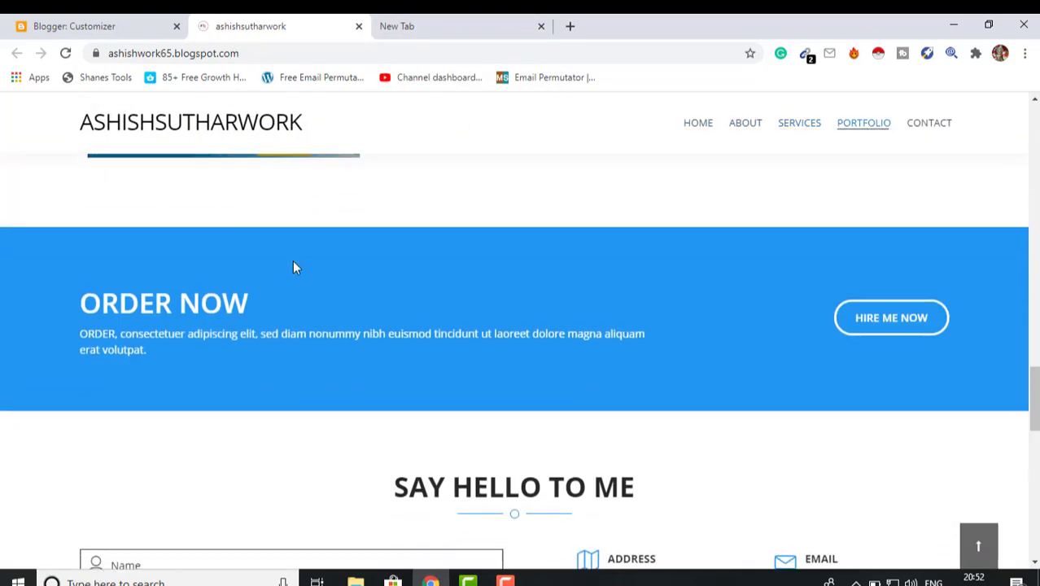
{"action": "scroll", "coordinate": [292, 265], "scroll_direction": "down", "scroll_amount": 8}
{"action": "scroll", "coordinate": [292, 265], "scroll_direction": "up", "scroll_amount": 12}
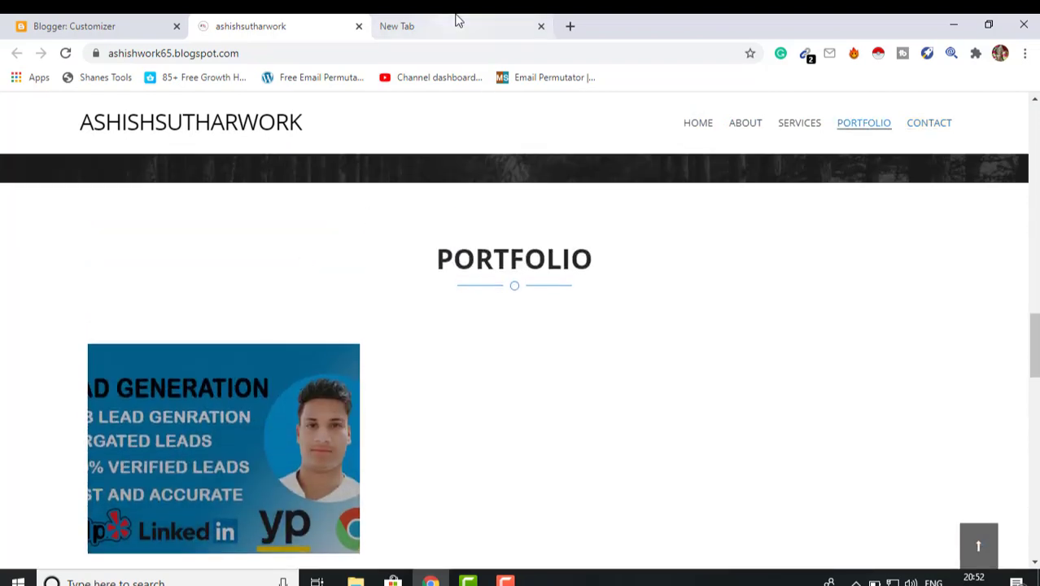
Load sabmera.com in the new tab
{"action": "left_click", "coordinate": [458, 21]}
{"action": "type", "text": "sab"}
{"action": "key", "text": "Return"}
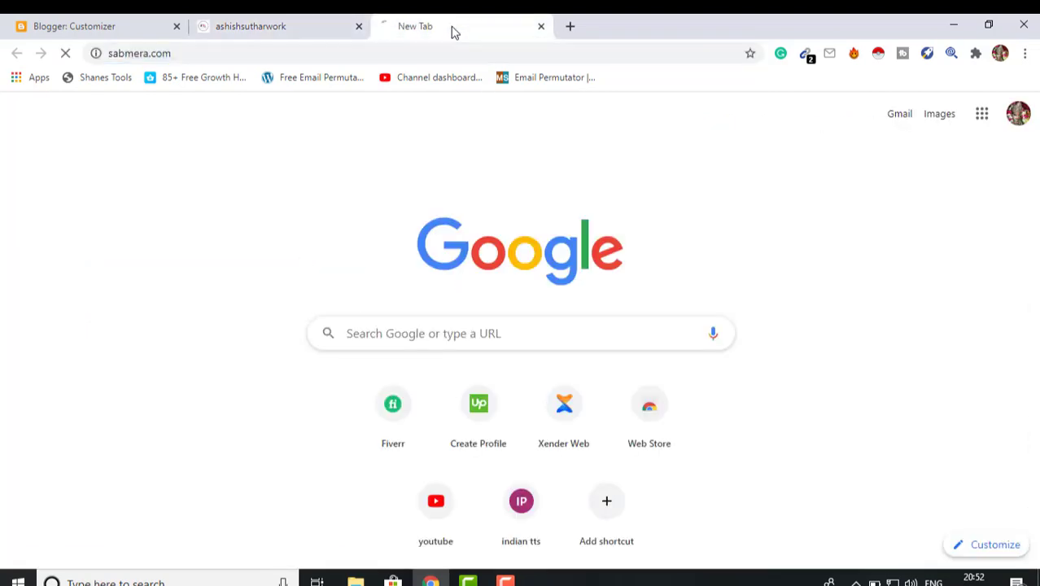